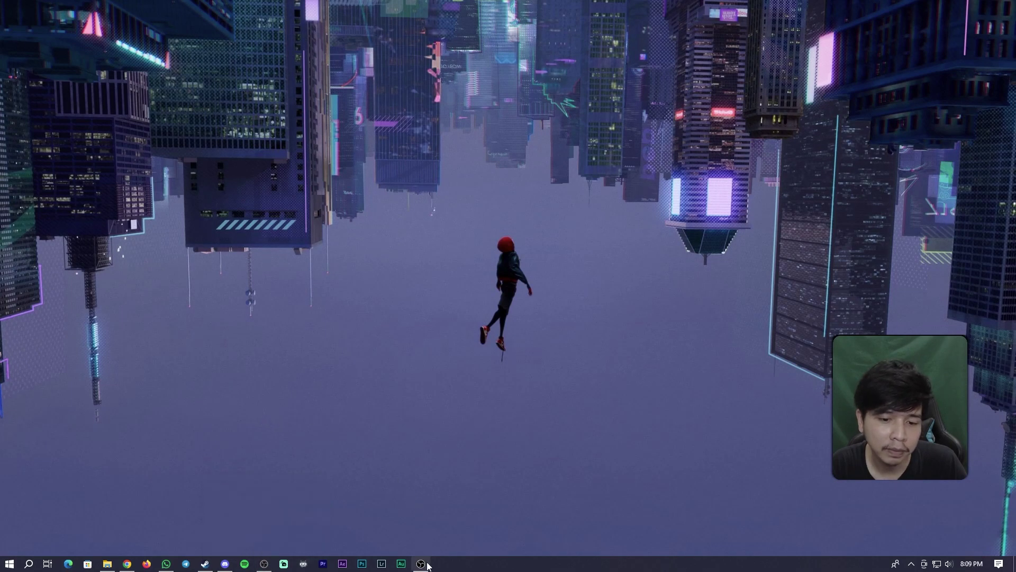
Switch to OBS Studio and turn Studio Mode off and back on.
{"action": "left_click", "coordinate": [421, 563]}
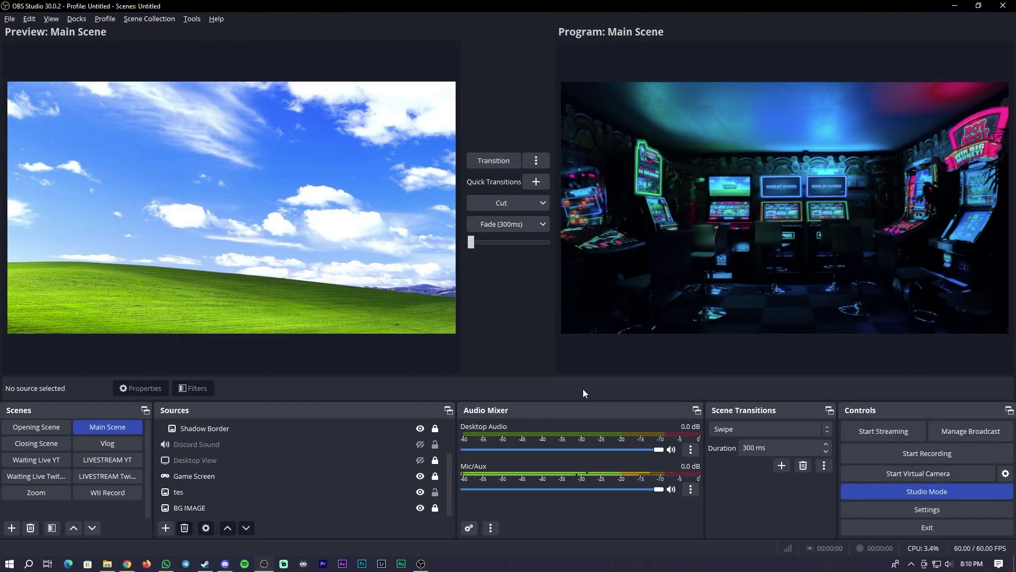
{"action": "left_click", "coordinate": [890, 494]}
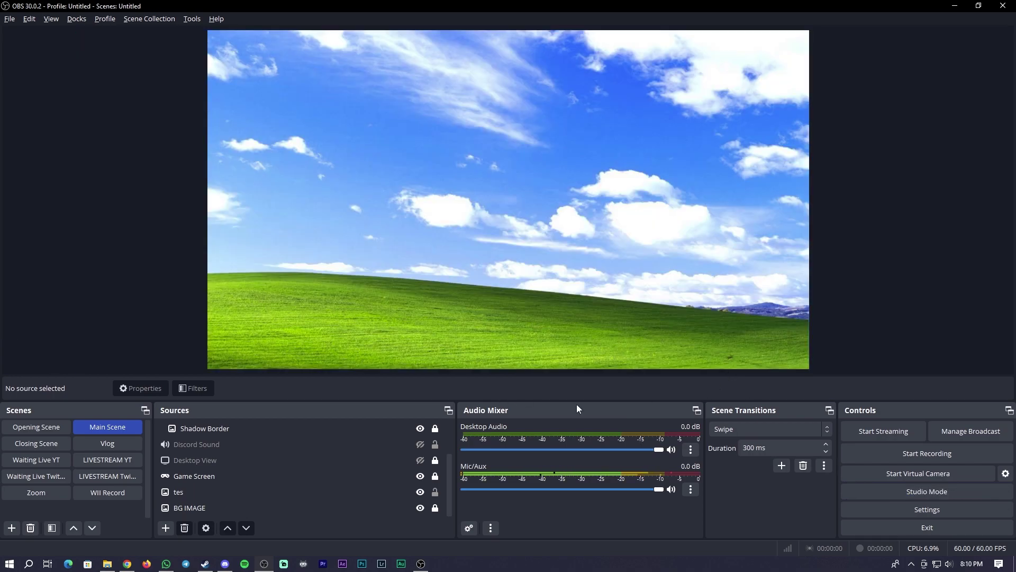
{"action": "left_click", "coordinate": [916, 493]}
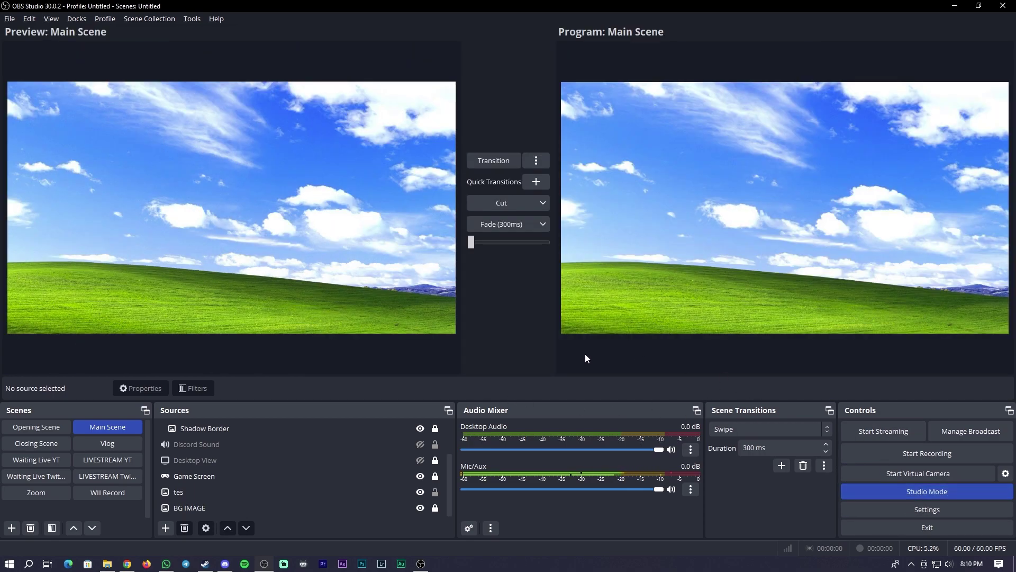
Add a Video Capture Device source named "camera baru" to the Main Scene, using the c922 Pro Stream Webcam as its device.
{"action": "scroll", "coordinate": [334, 478], "scroll_direction": "up", "scroll_amount": 1}
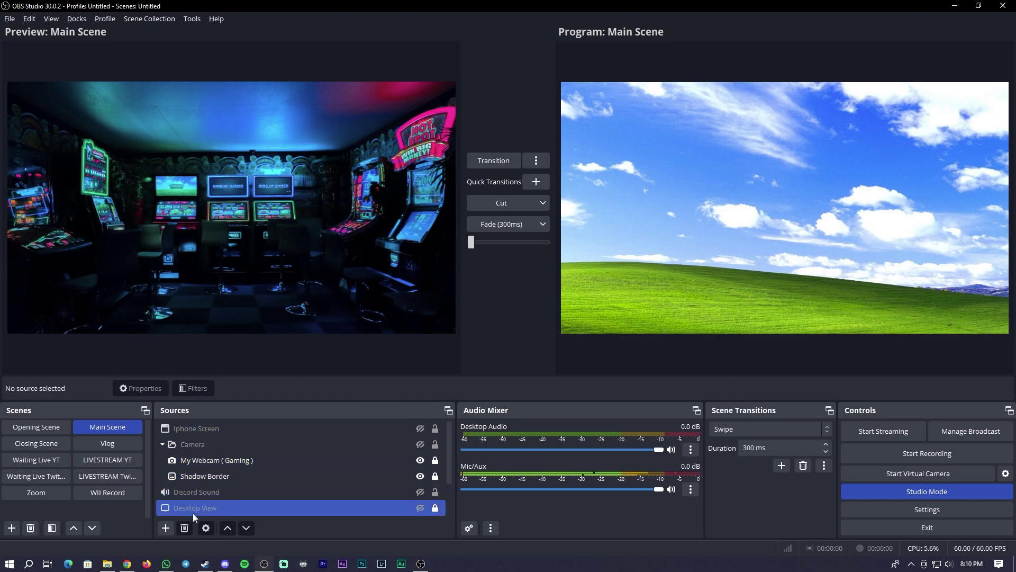
{"action": "left_click", "coordinate": [170, 529]}
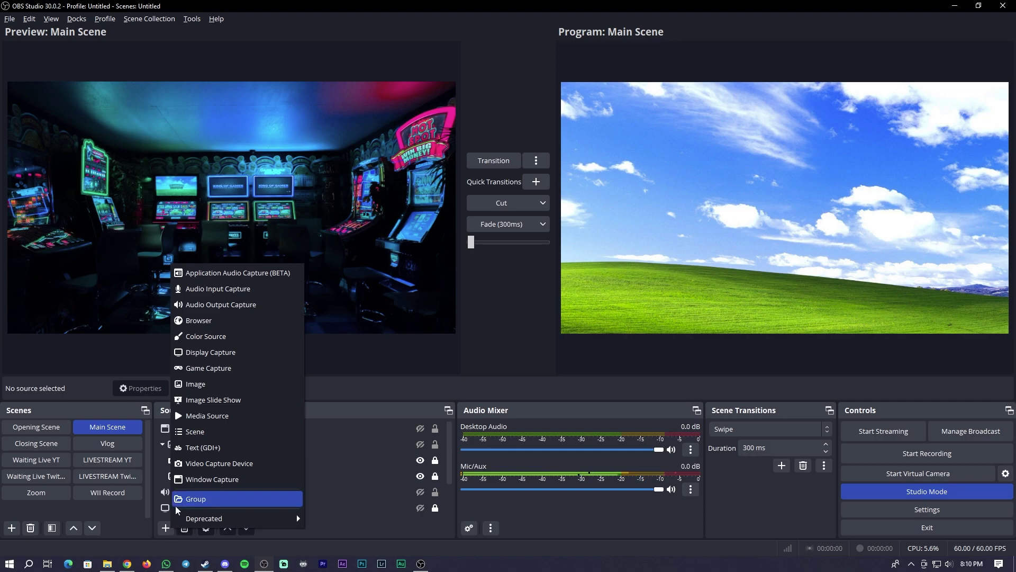
{"action": "left_click", "coordinate": [217, 464]}
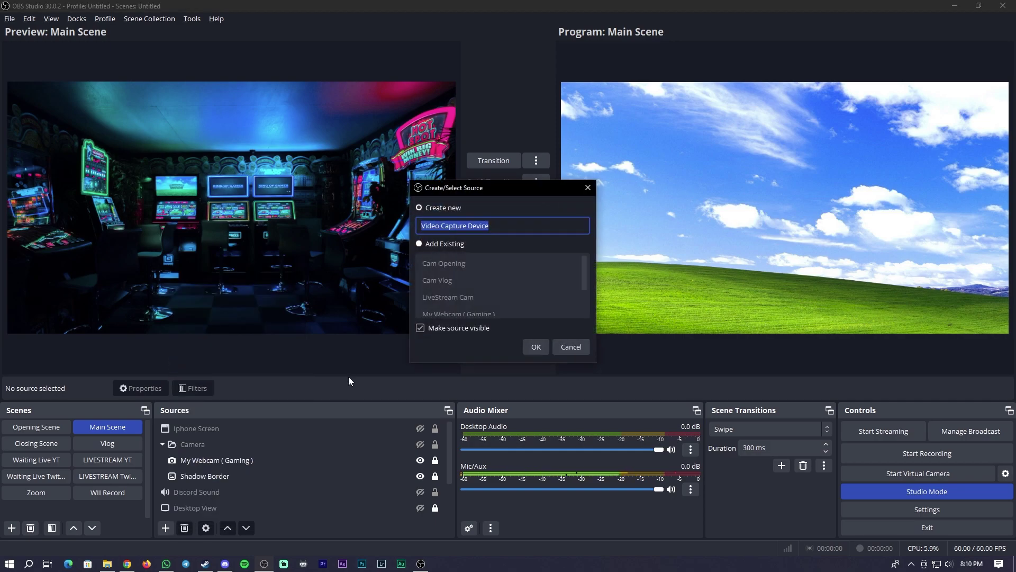
{"action": "type", "text": "camera baru"}
{"action": "key", "text": "Return"}
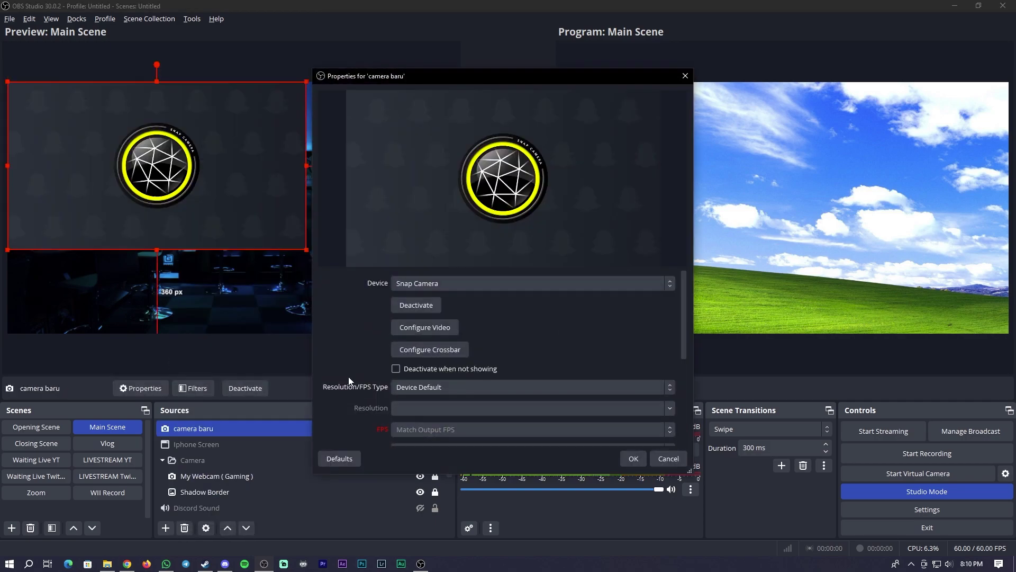
{"action": "left_click", "coordinate": [494, 283]}
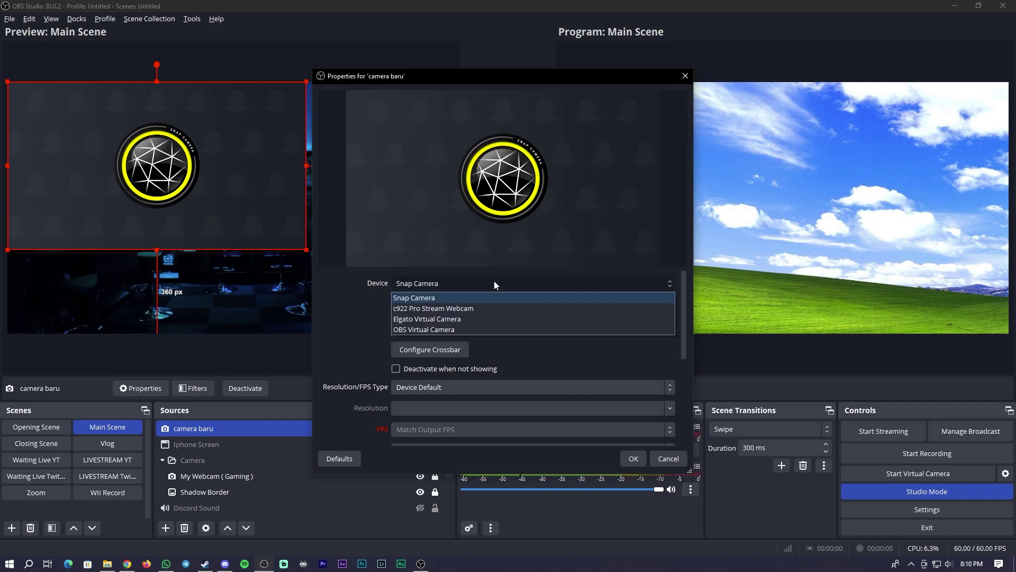
{"action": "left_click", "coordinate": [477, 308]}
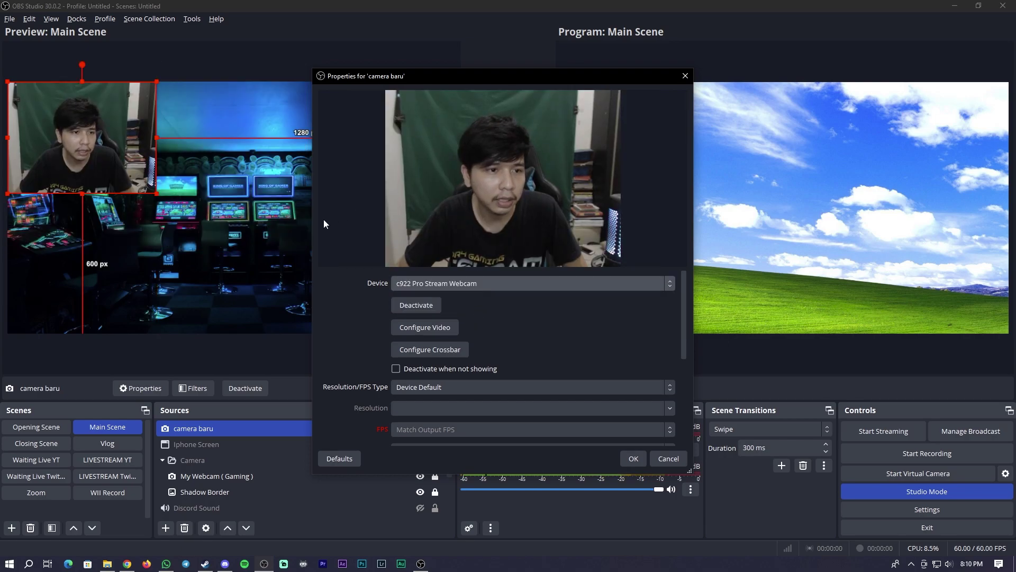
Set the camera to a custom 1920x1080 resolution with Match Output FPS, and scale it to about half size at the canvas's lower-left corner.
{"action": "scroll", "coordinate": [526, 319], "scroll_direction": "down", "scroll_amount": 2}
{"action": "left_click", "coordinate": [540, 343]}
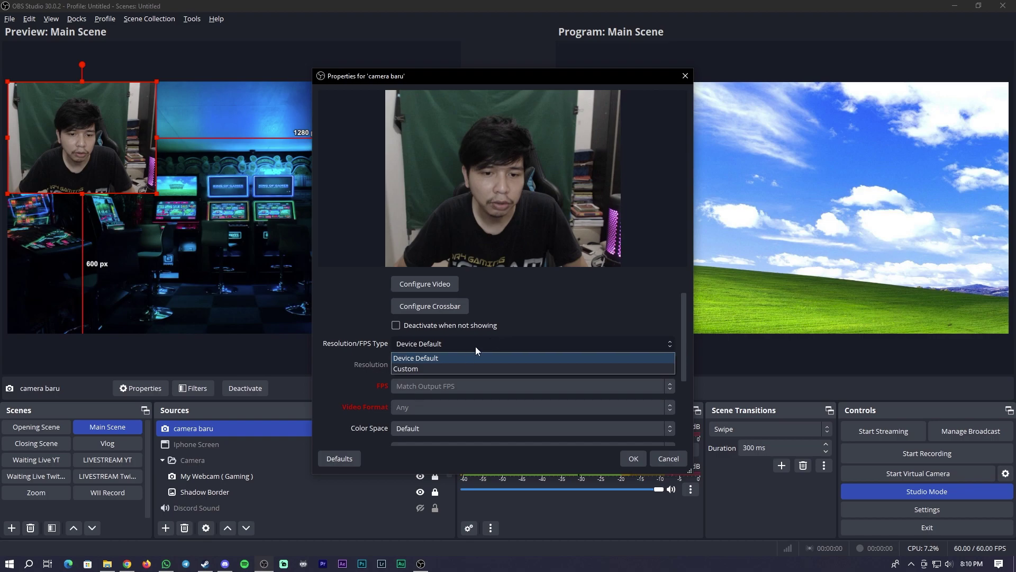
{"action": "left_click", "coordinate": [452, 369]}
{"action": "left_click", "coordinate": [668, 363]}
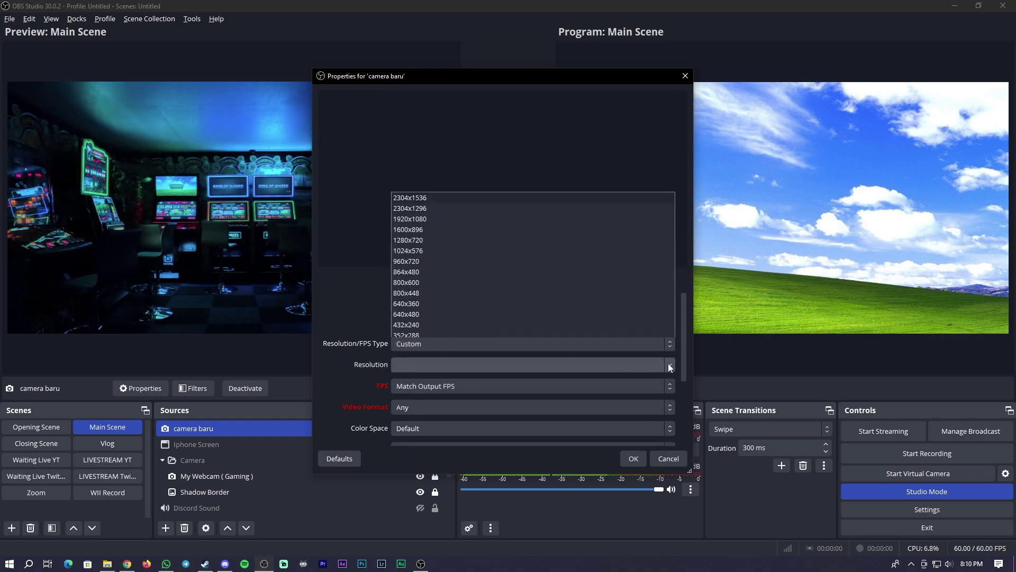
{"action": "left_click", "coordinate": [427, 181]}
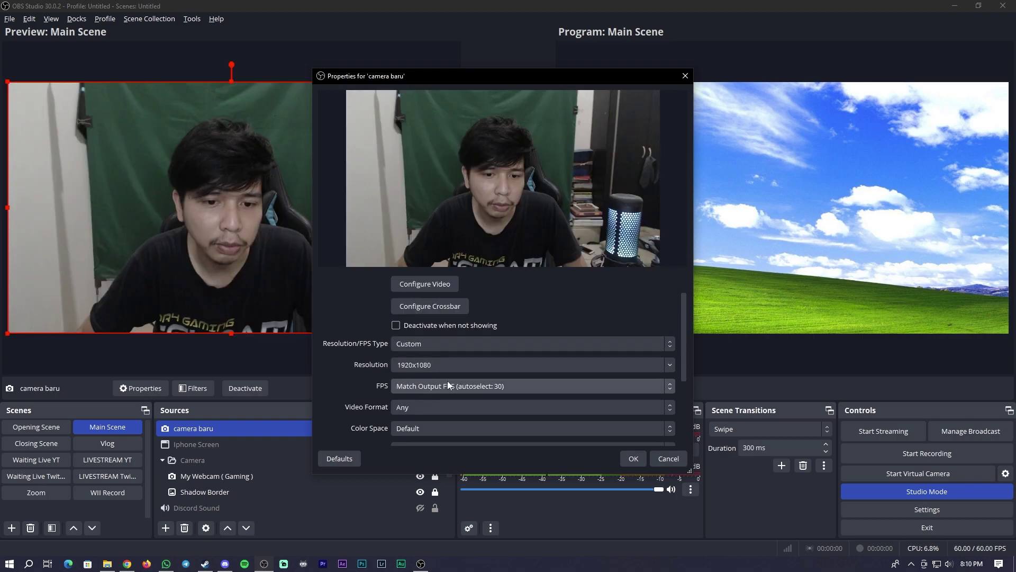
{"action": "left_click", "coordinate": [452, 381]}
{"action": "left_click", "coordinate": [452, 382]}
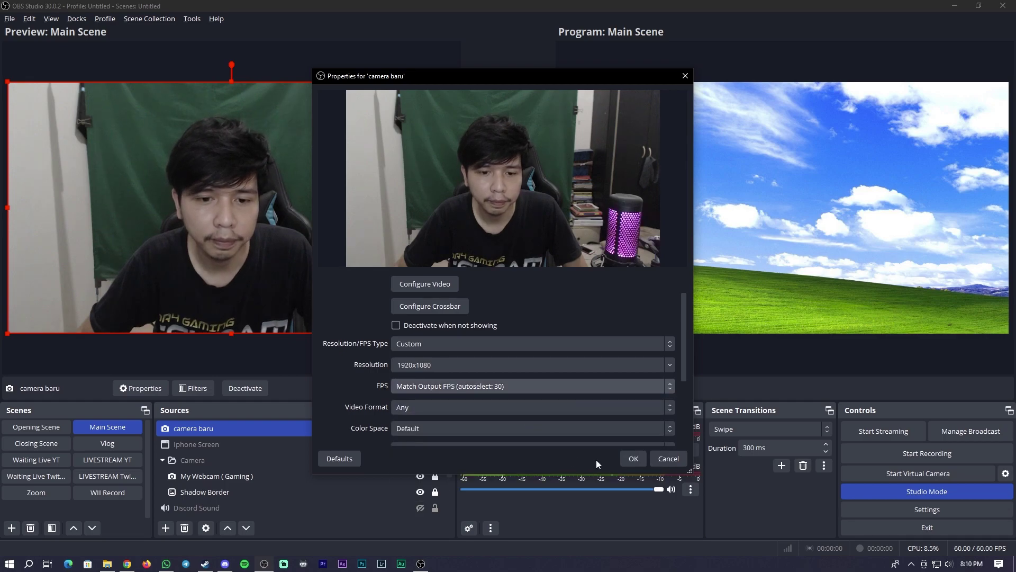
{"action": "left_click", "coordinate": [631, 460]}
{"action": "left_click_drag", "start_coordinate": [455, 333], "coordinate": [229, 207]}
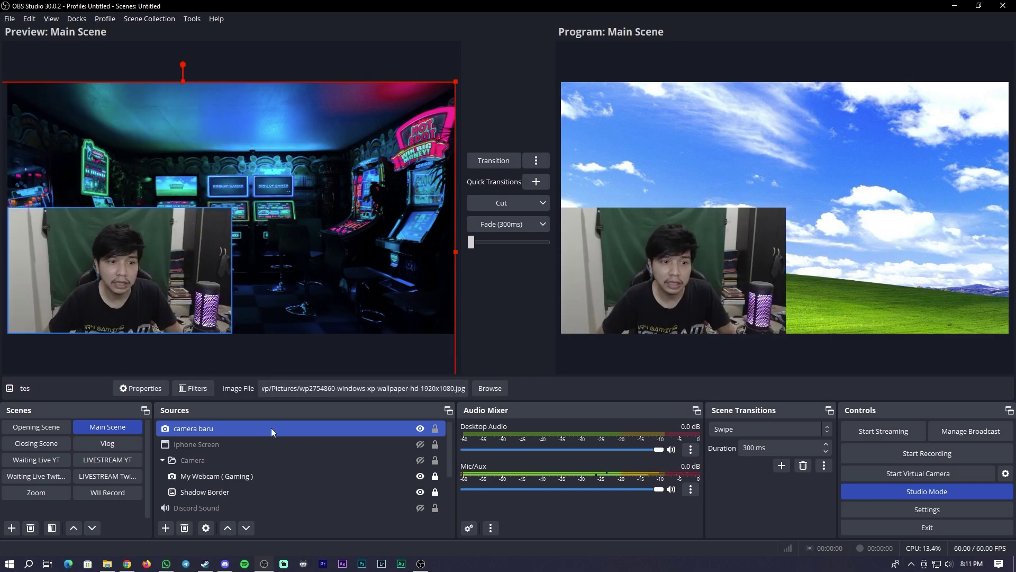
Add a Chroma Key effect filter named "green screen" to the camera baru source.
{"action": "left_click", "coordinate": [271, 429]}
{"action": "right_click", "coordinate": [271, 428]}
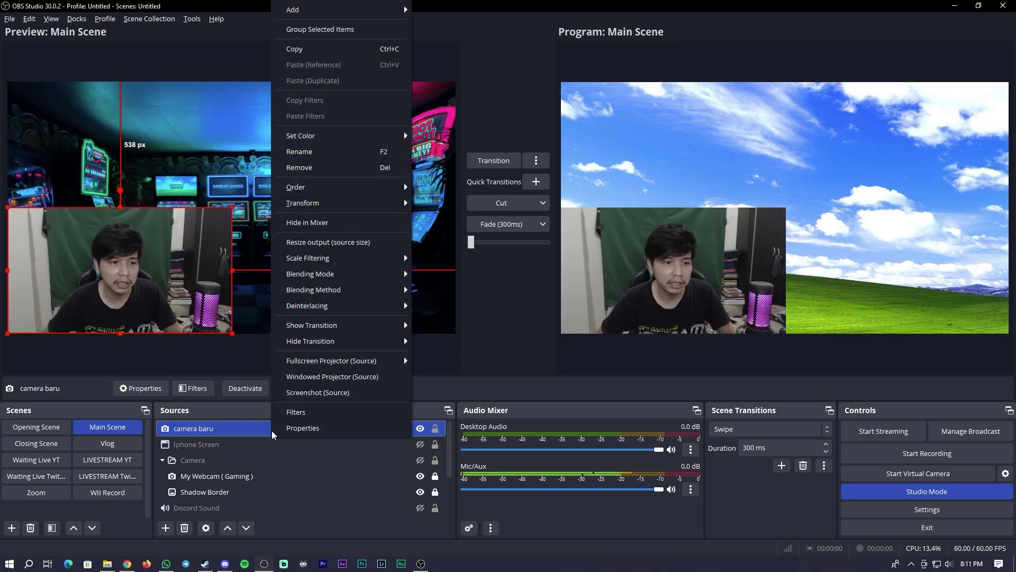
{"action": "left_click", "coordinate": [303, 416]}
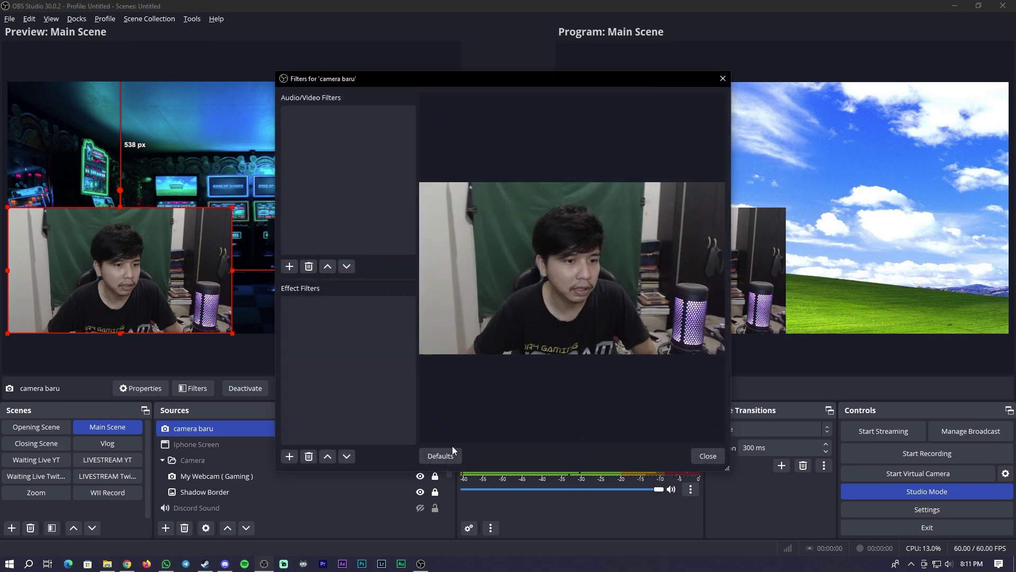
{"action": "left_click", "coordinate": [289, 456]}
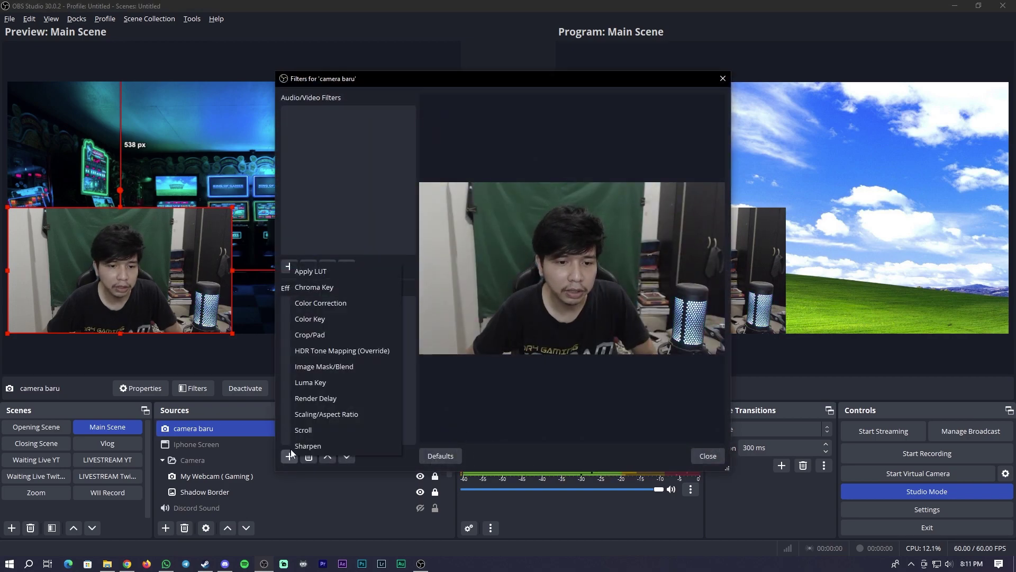
{"action": "left_click", "coordinate": [320, 289]}
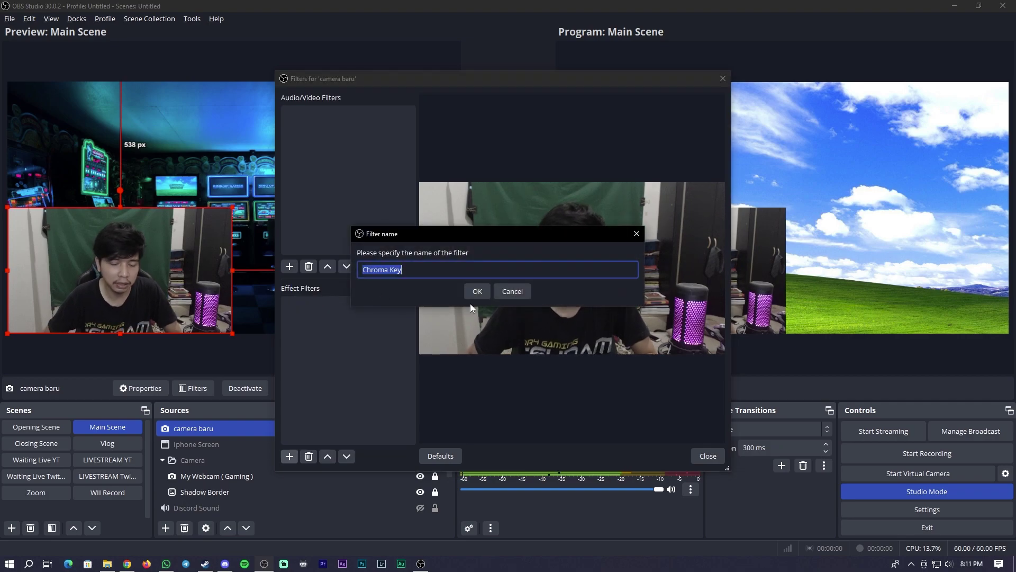
{"action": "type", "text": "green screen"}
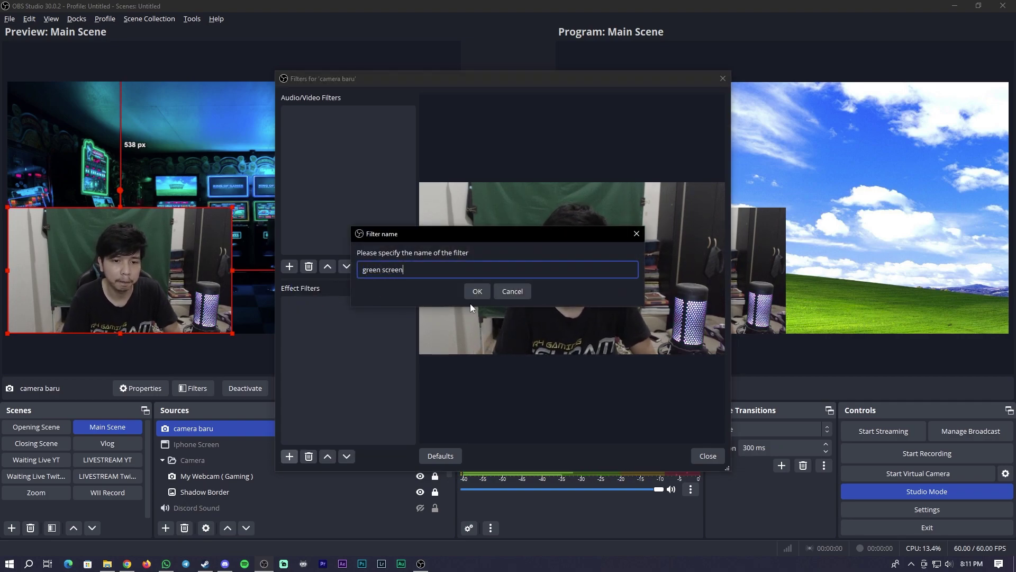
{"action": "key", "text": "Return"}
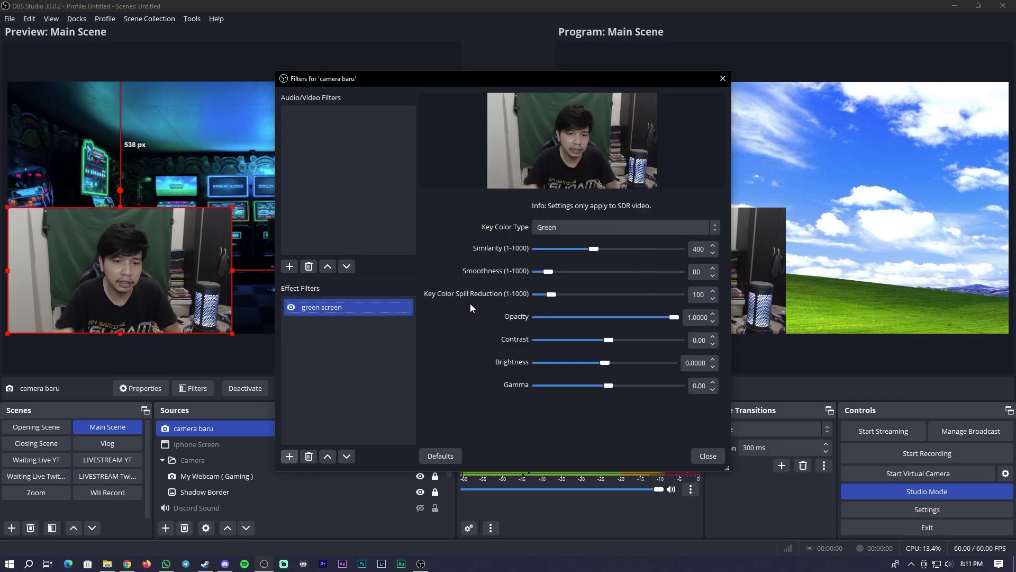
Reopen the filters of camera baru and keep Green as the key color type of the green screen filter.
{"action": "left_click", "coordinate": [722, 79]}
{"action": "right_click", "coordinate": [277, 426]}
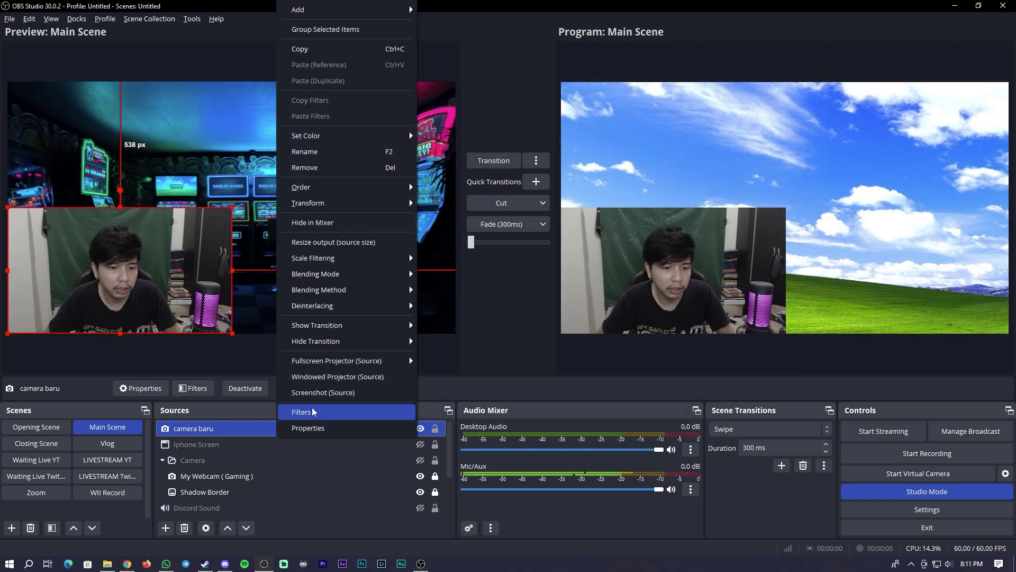
{"action": "left_click", "coordinate": [312, 412]}
{"action": "left_click", "coordinate": [353, 310]}
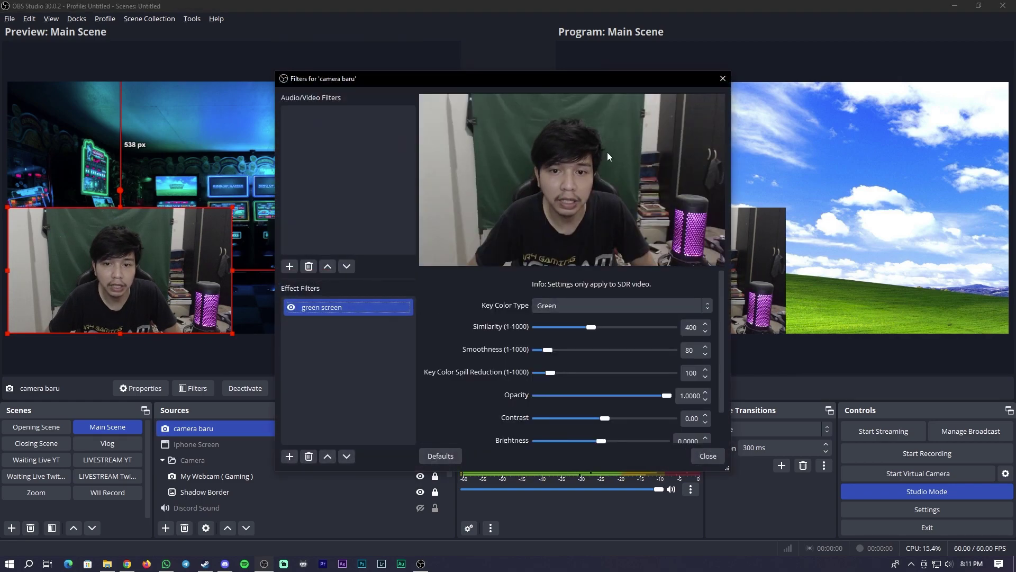
{"action": "left_click_drag", "start_coordinate": [549, 79], "coordinate": [524, 119]}
{"action": "left_click", "coordinate": [534, 344]}
{"action": "left_click", "coordinate": [533, 344]}
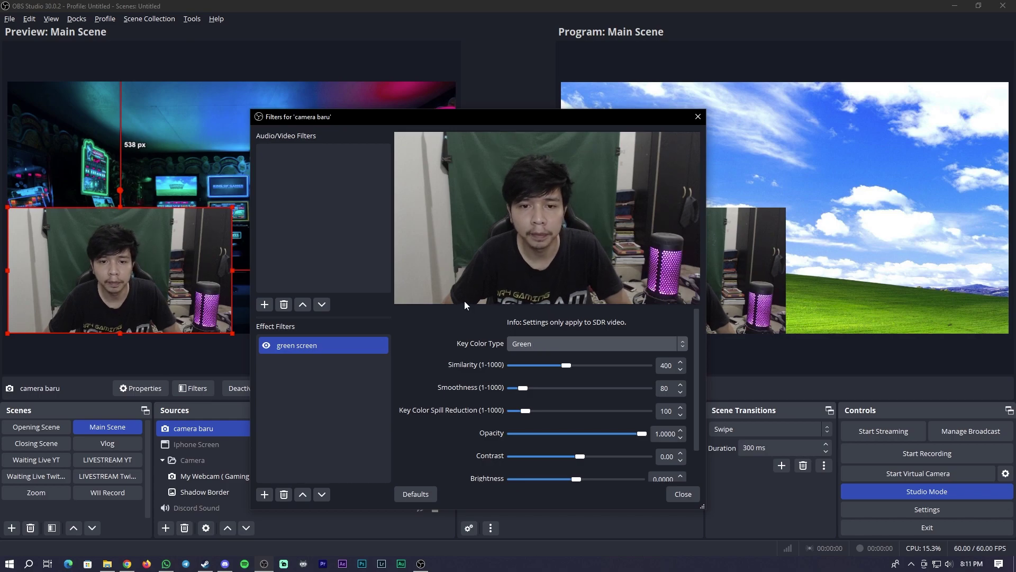
{"action": "left_click", "coordinate": [534, 344]}
{"action": "left_click", "coordinate": [530, 344]}
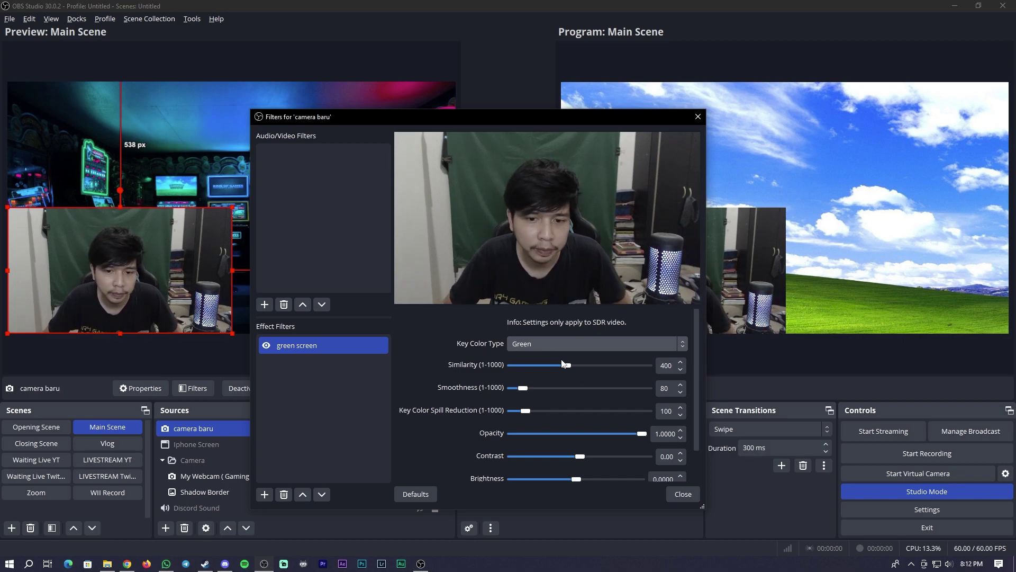
Set the green screen filter's Similarity to 452, Smoothness to 1 and Key Color Spill Reduction to 1.
{"action": "left_click_drag", "start_coordinate": [567, 365], "coordinate": [577, 369]}
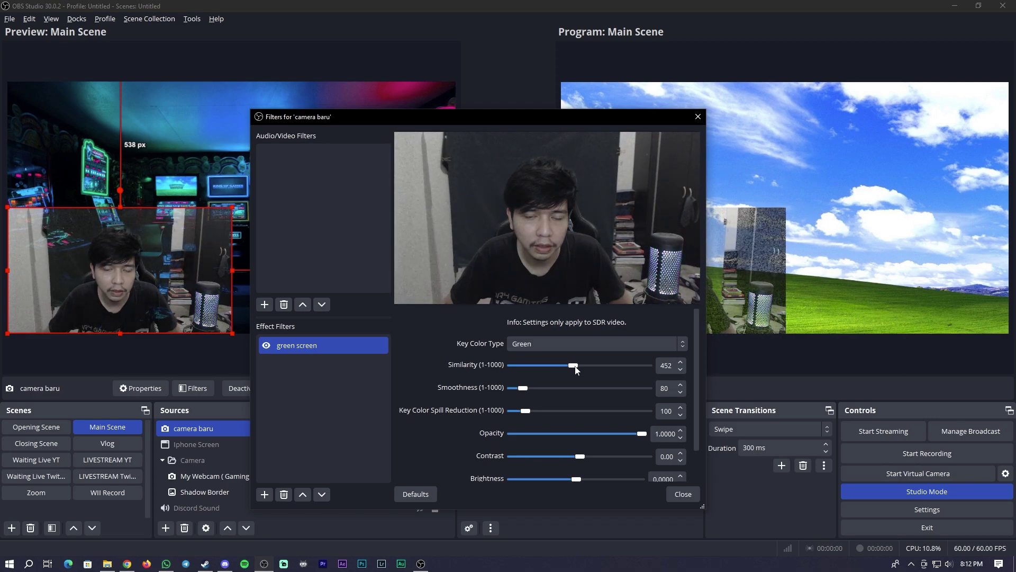
{"action": "left_click_drag", "start_coordinate": [523, 388], "coordinate": [513, 391]}
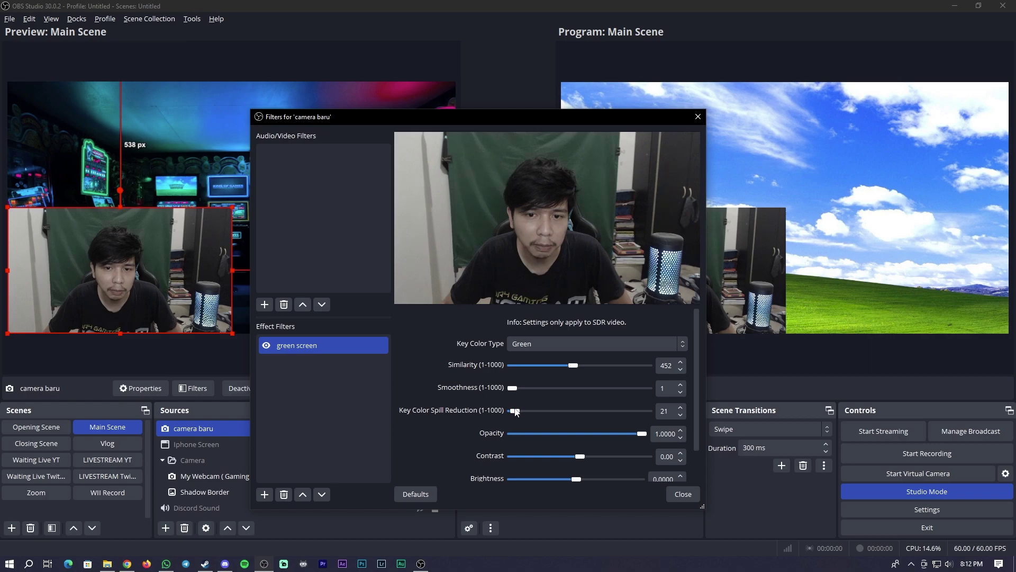
{"action": "left_click_drag", "start_coordinate": [518, 412], "coordinate": [513, 414]}
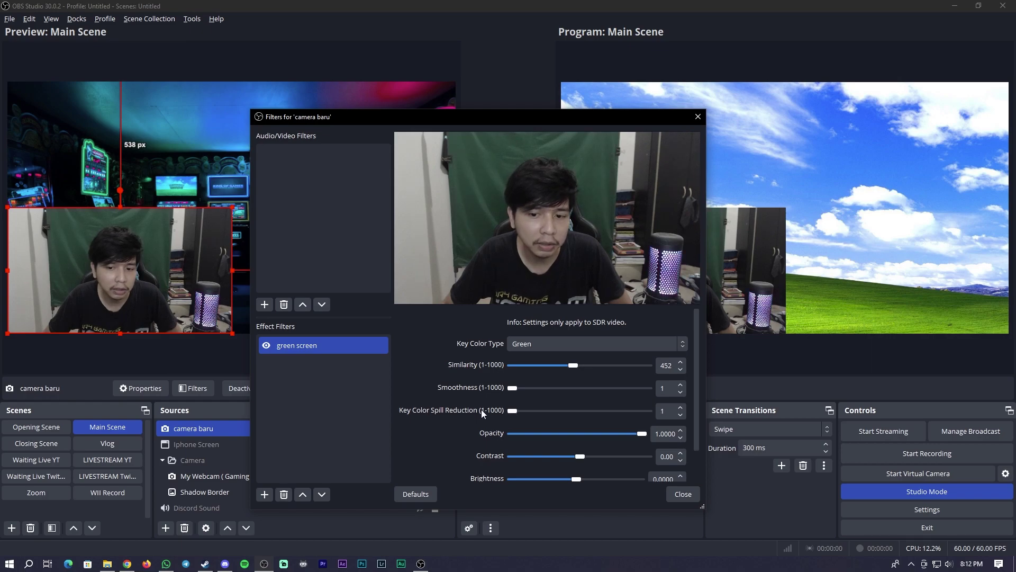
Fine-tune the green screen filter's Similarity to 514 and its Smoothness to 2.
{"action": "left_click_drag", "start_coordinate": [576, 369], "coordinate": [582, 369]}
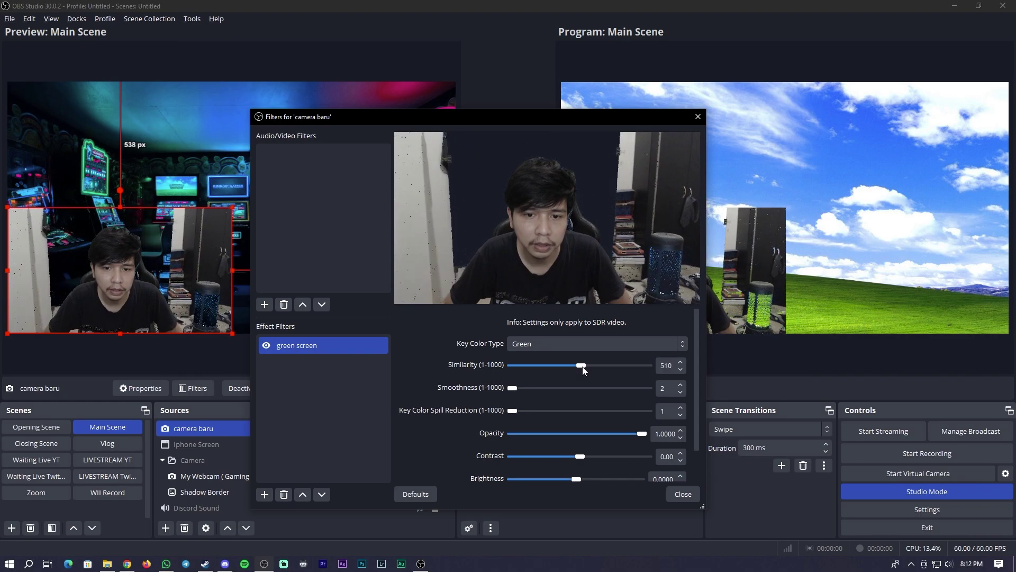
{"action": "left_click", "coordinate": [681, 371]}
{"action": "left_click", "coordinate": [682, 370]}
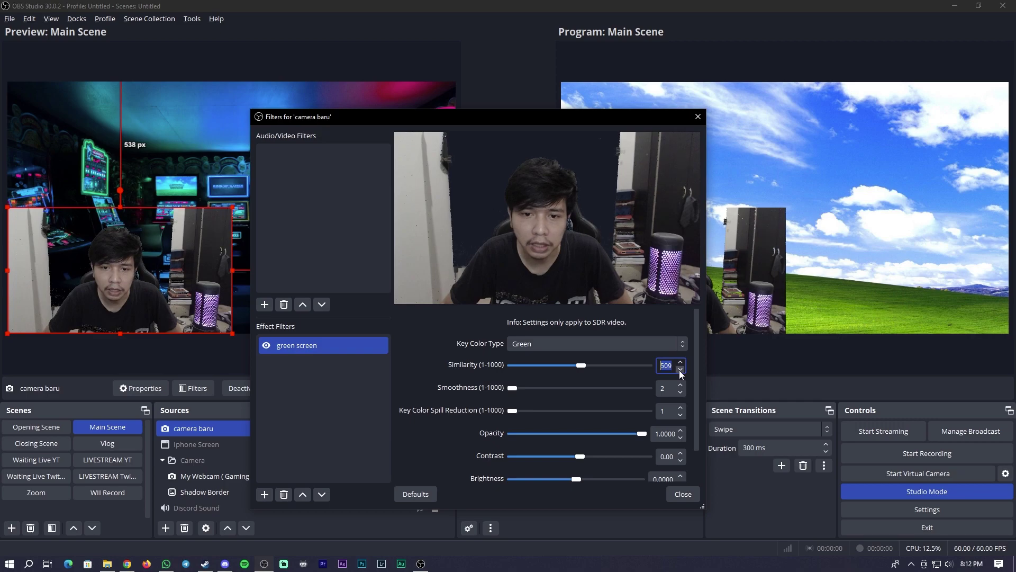
{"action": "left_click", "coordinate": [681, 371]}
{"action": "left_click", "coordinate": [682, 372]}
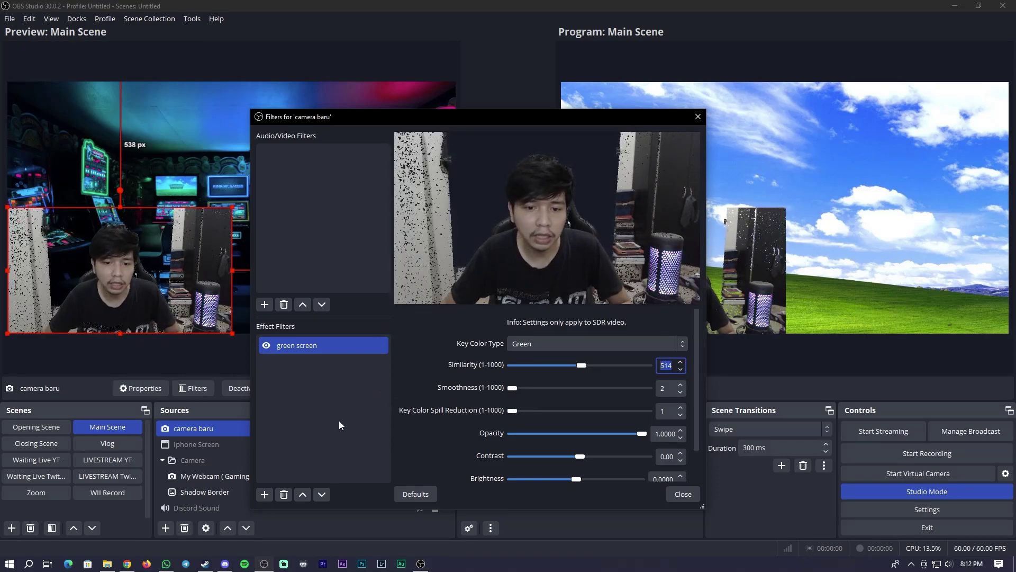
Add a Crop/Pad effect filter to camera baru, keeping its default name.
{"action": "left_click", "coordinate": [265, 494]}
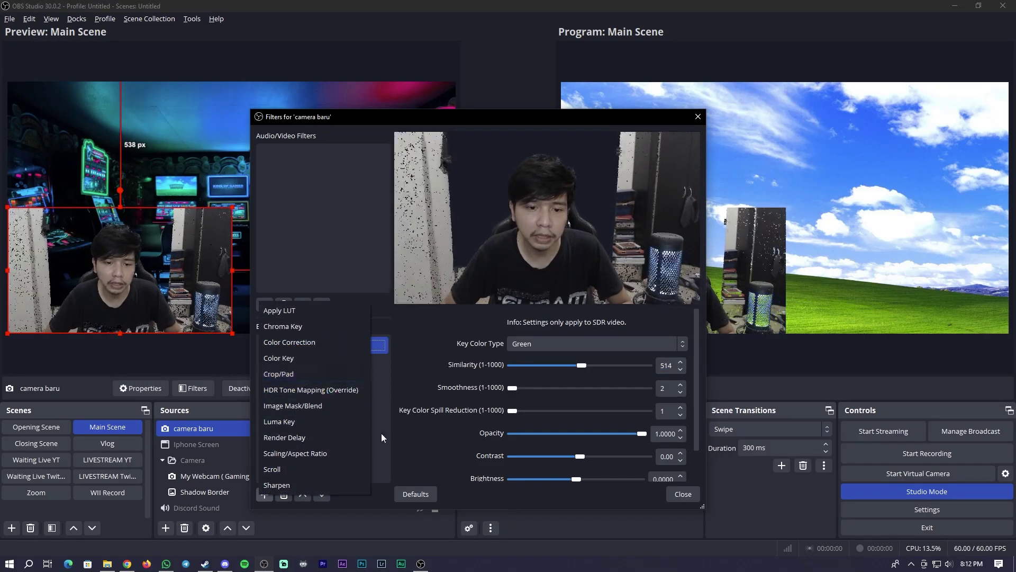
{"action": "left_click", "coordinate": [380, 434]}
{"action": "left_click", "coordinate": [271, 489]}
{"action": "left_click", "coordinate": [297, 370]}
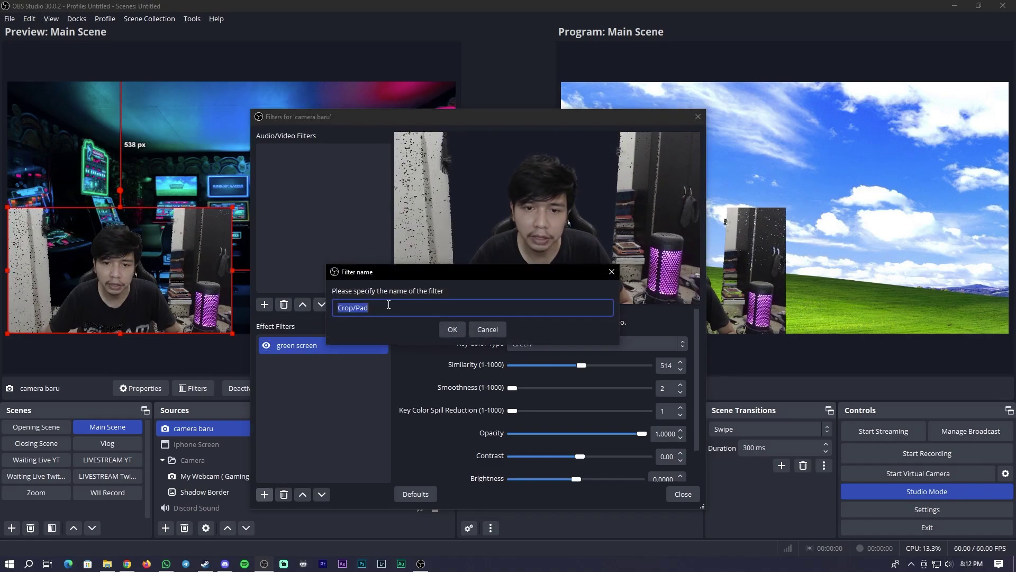
{"action": "key", "text": "Return"}
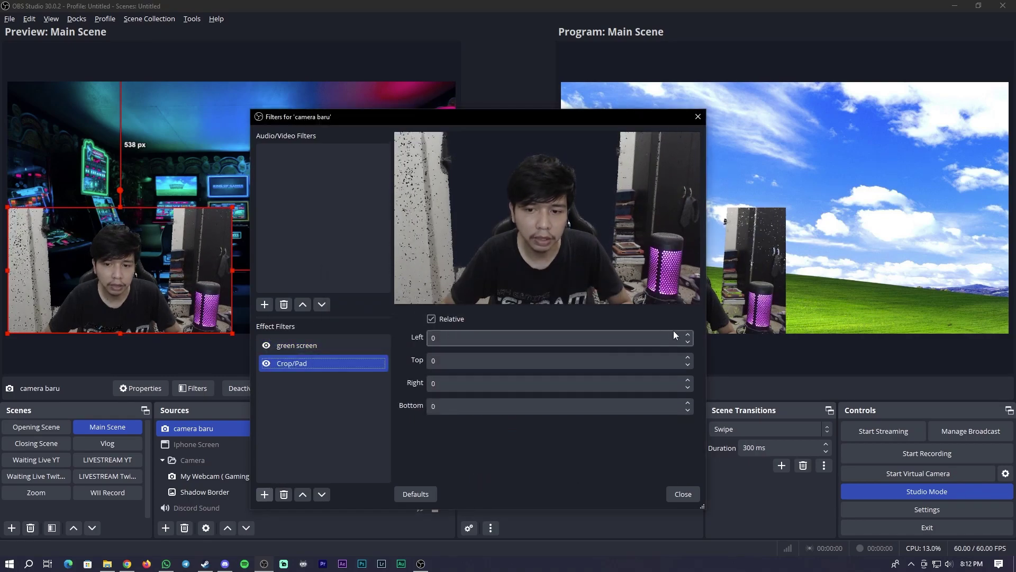
Crop the camera image by 400 on the left, 600 on the right and 250 at the bottom.
{"action": "left_click", "coordinate": [655, 341]}
{"action": "type", "text": "50"}
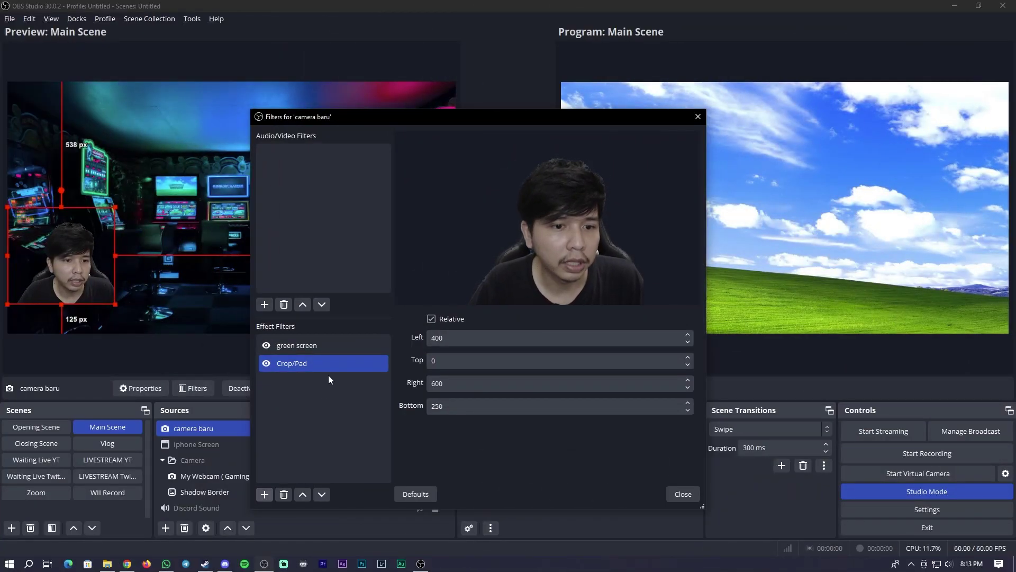
Review the green screen filter's settings and move the filters window clear of the Program view.
{"action": "left_click", "coordinate": [325, 347]}
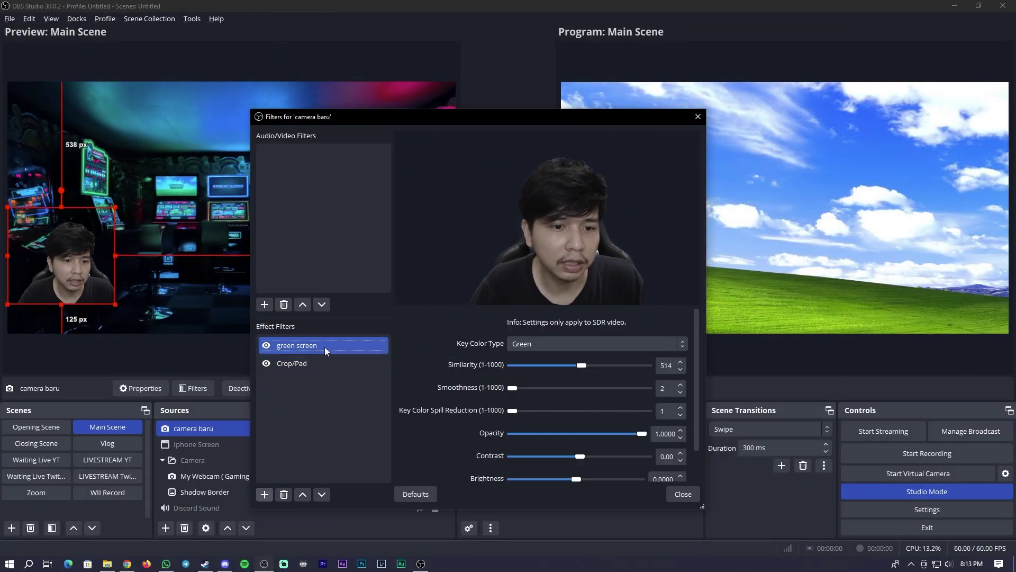
{"action": "left_click_drag", "start_coordinate": [450, 123], "coordinate": [372, 98]}
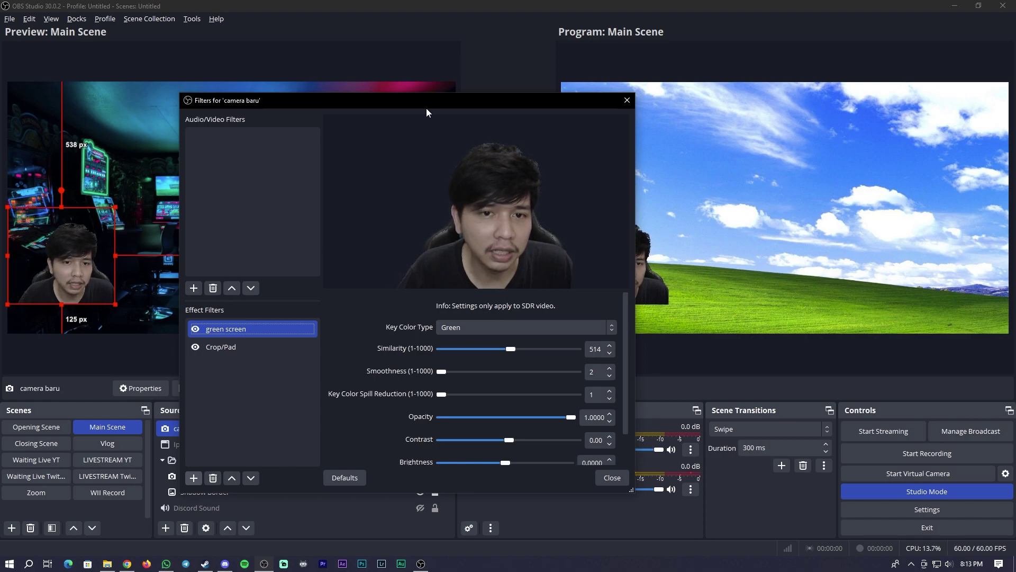
{"action": "left_click_drag", "start_coordinate": [428, 109], "coordinate": [341, 111]}
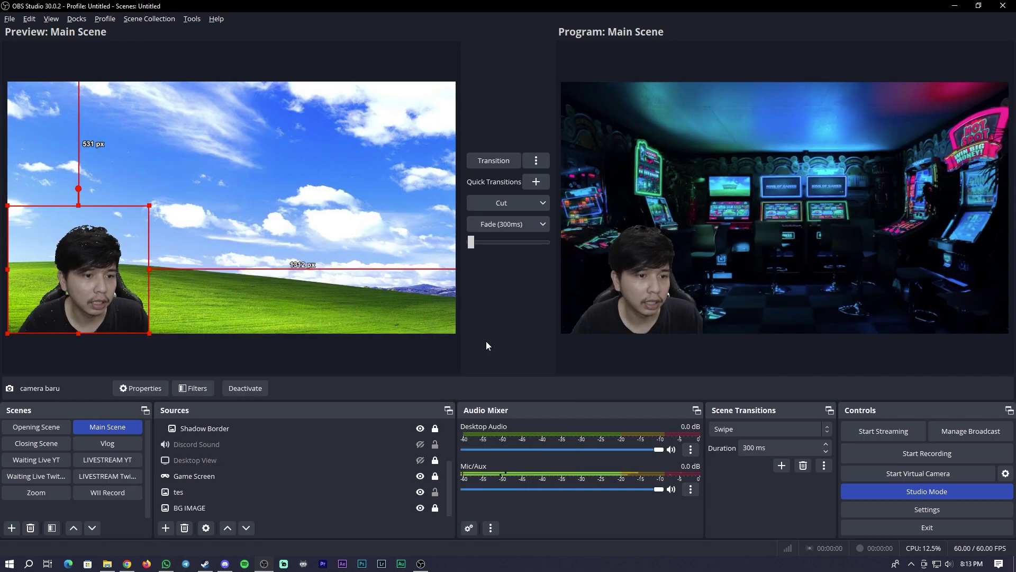
{"action": "left_click", "coordinate": [284, 343]}
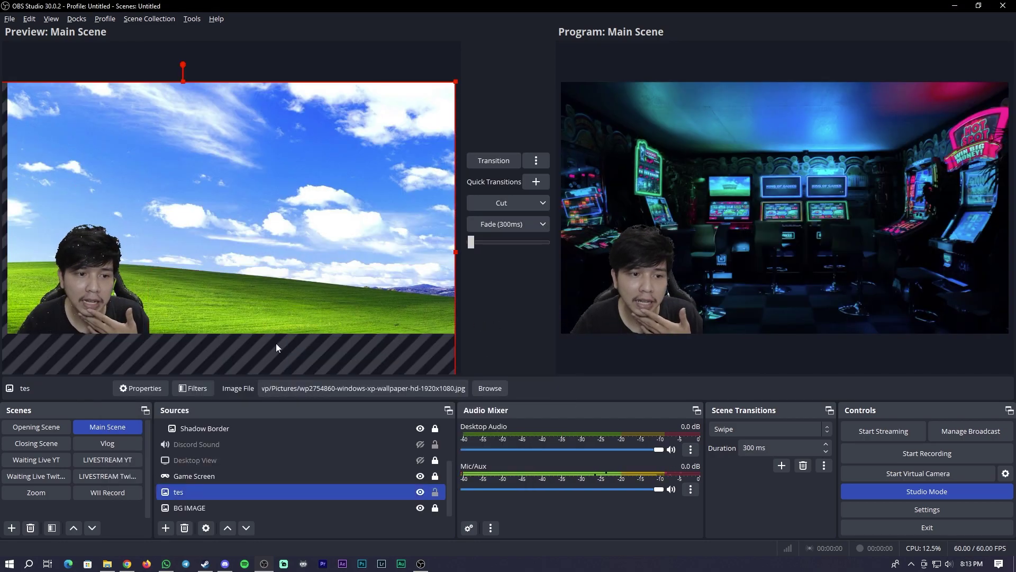
{"action": "left_click", "coordinate": [104, 316]}
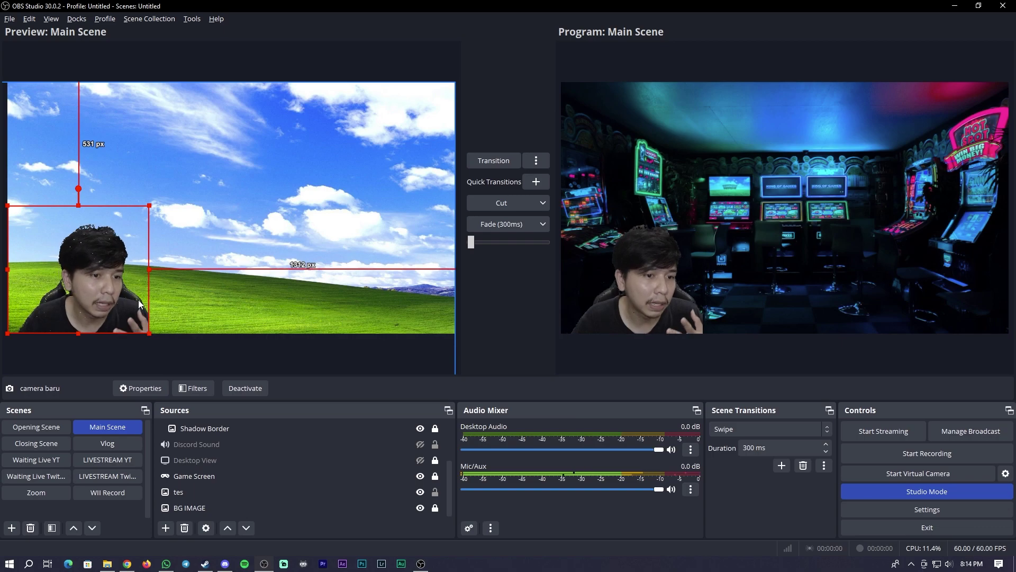
{"action": "left_click", "coordinate": [183, 491]}
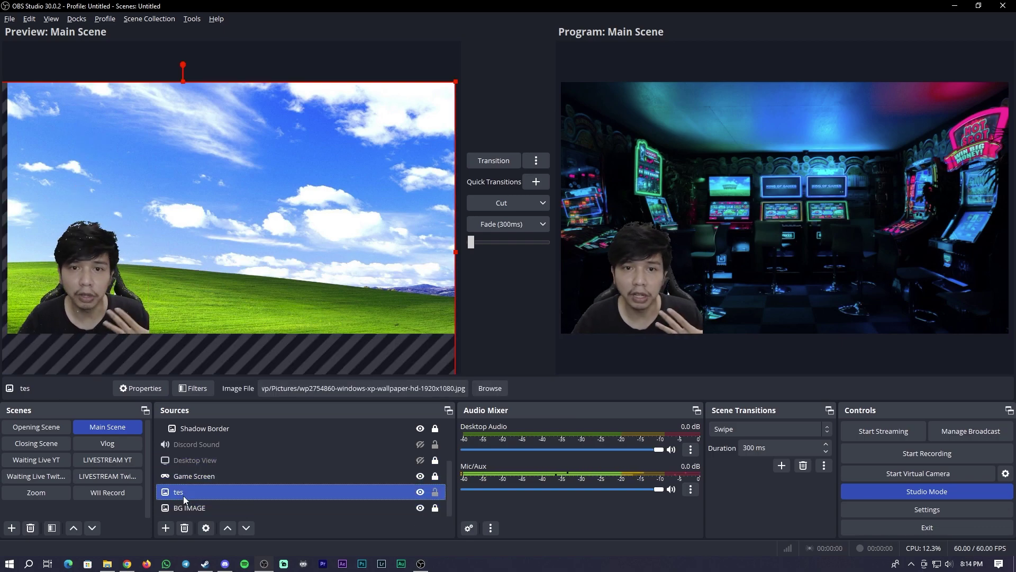
Set the green screen filter's Similarity to 510 and Smoothness to 1 on camera baru, and close its filters.
{"action": "scroll", "coordinate": [183, 491], "scroll_direction": "up", "scroll_amount": 2}
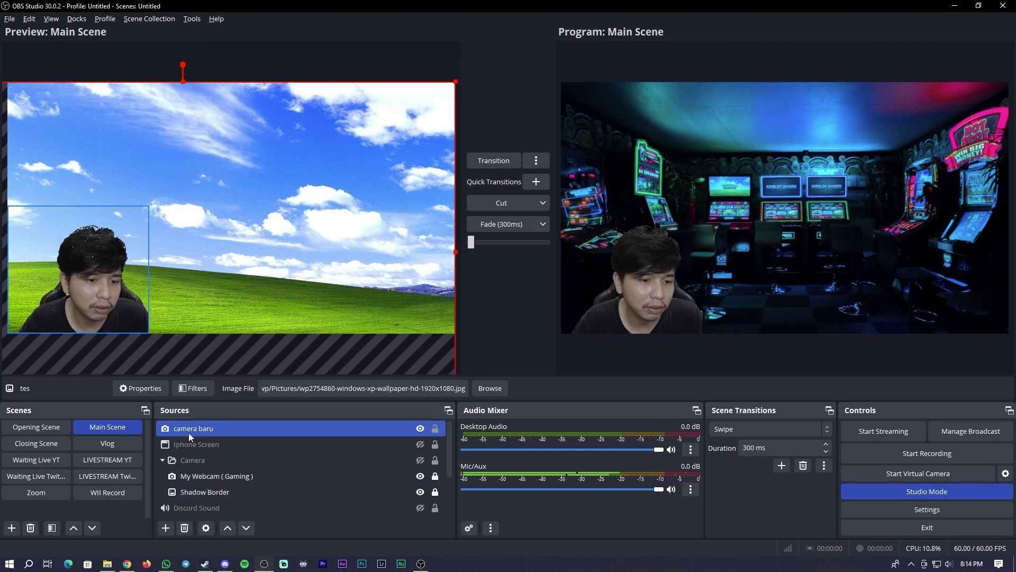
{"action": "right_click", "coordinate": [188, 433]}
{"action": "left_click", "coordinate": [212, 416]}
{"action": "left_click", "coordinate": [373, 310]}
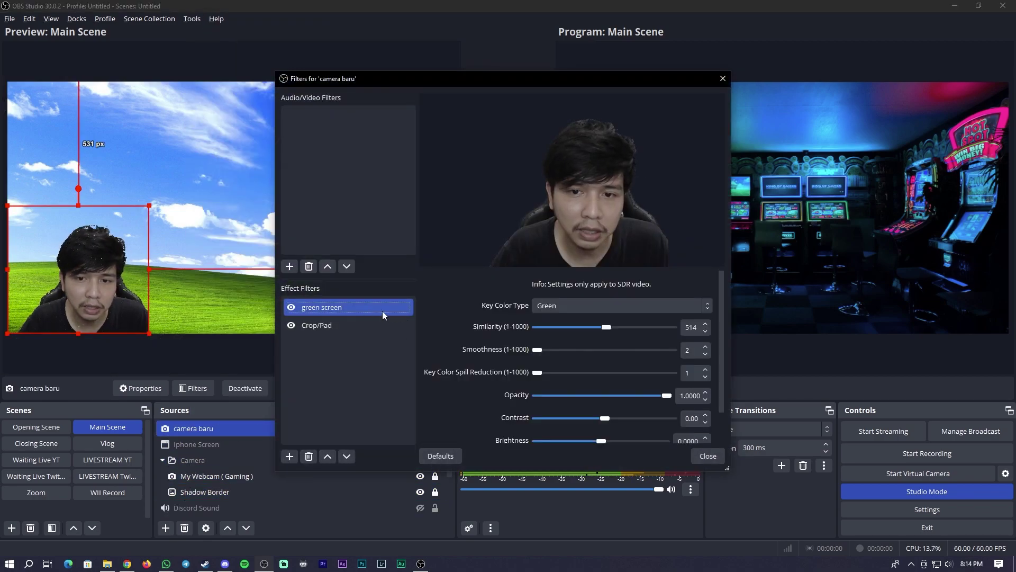
{"action": "left_click", "coordinate": [705, 331]}
{"action": "left_click", "coordinate": [706, 331]}
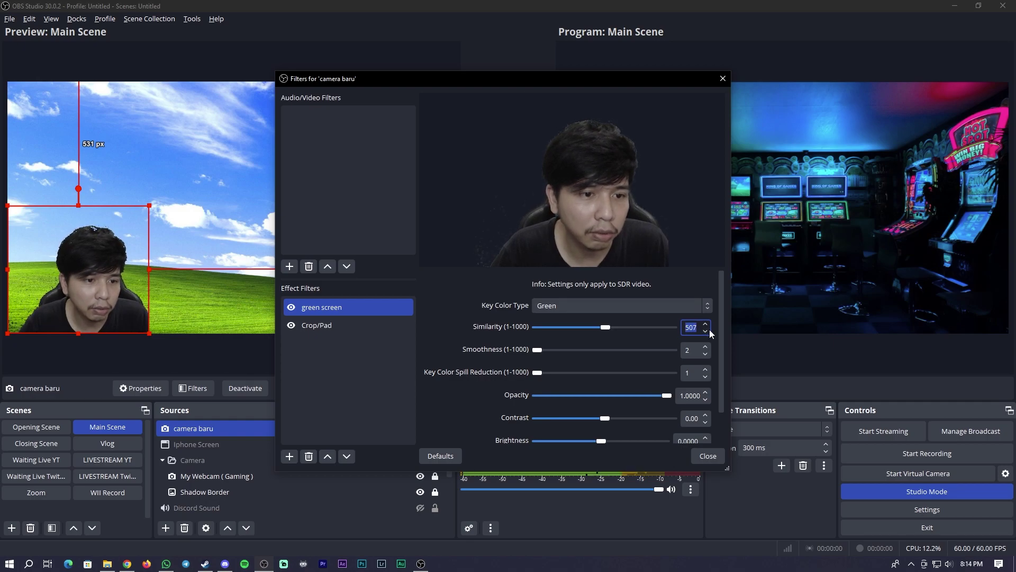
{"action": "left_click", "coordinate": [708, 457]}
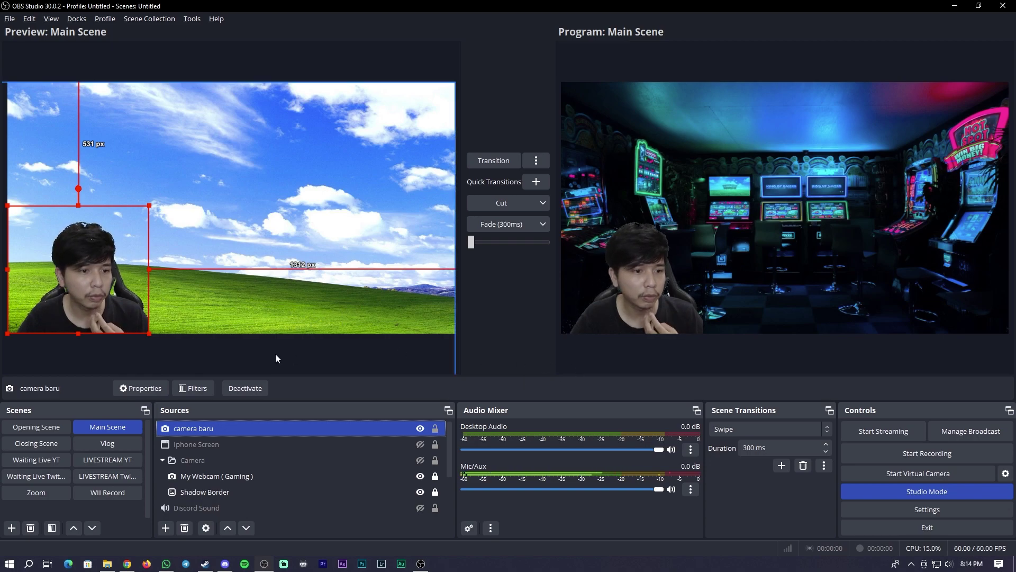
{"action": "left_click", "coordinate": [243, 356]}
{"action": "left_click", "coordinate": [77, 330]}
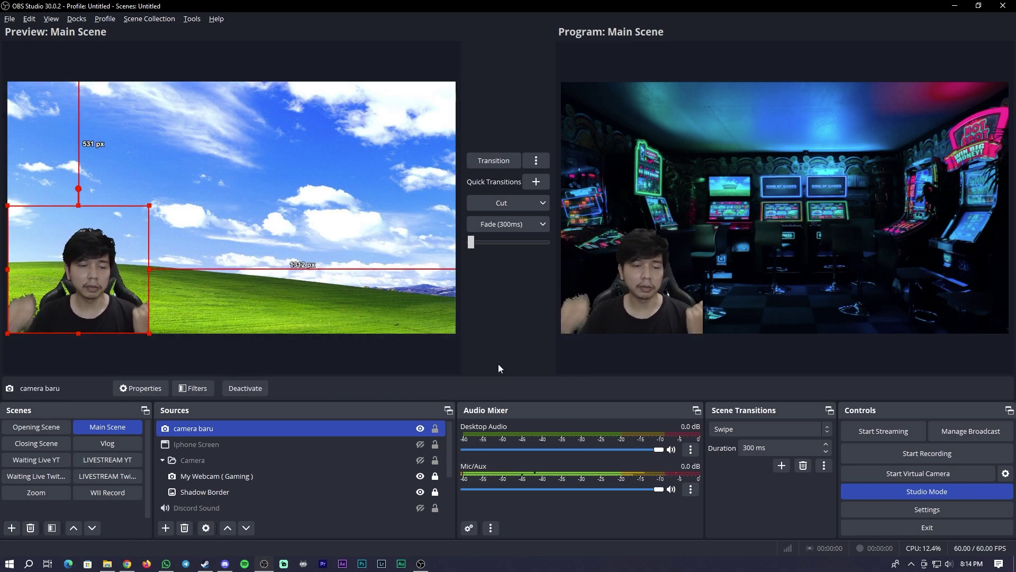
{"action": "left_click", "coordinate": [280, 442], "text": "ctrl"}
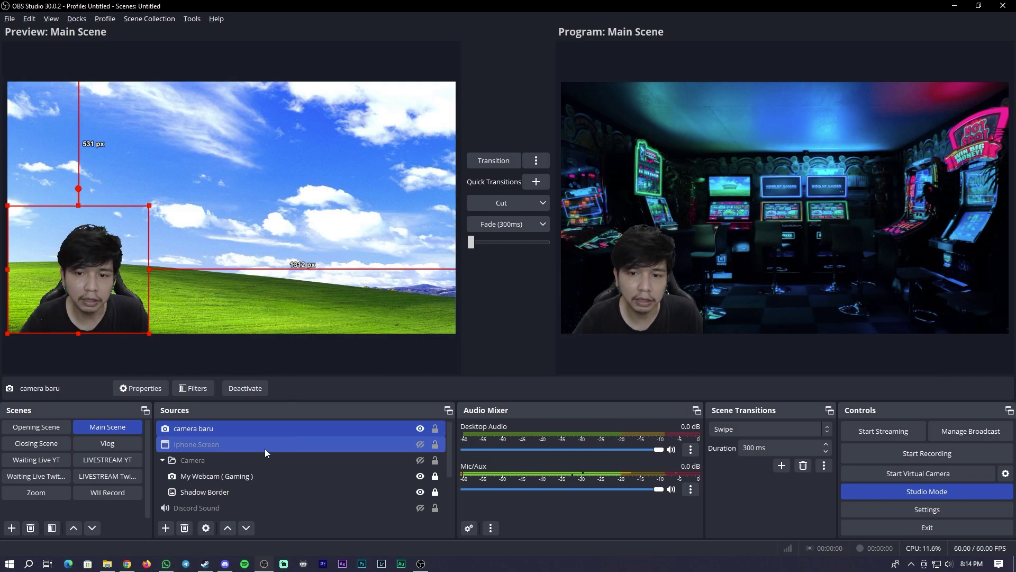
{"action": "left_click", "coordinate": [265, 449], "text": "ctrl"}
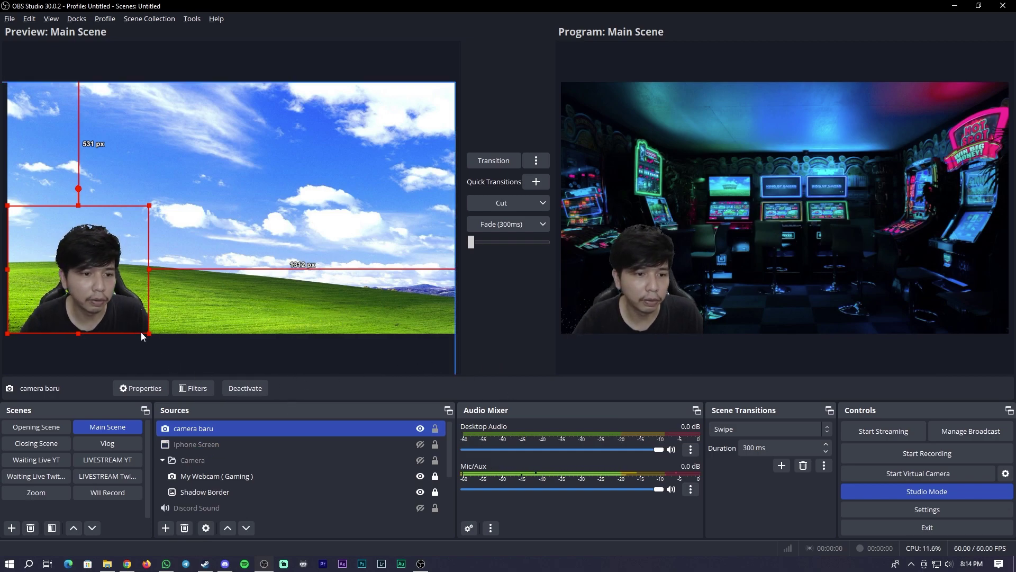
Add a Color Correction effect filter to camera baru, keeping its default name.
{"action": "right_click", "coordinate": [223, 428]}
{"action": "left_click", "coordinate": [260, 412]}
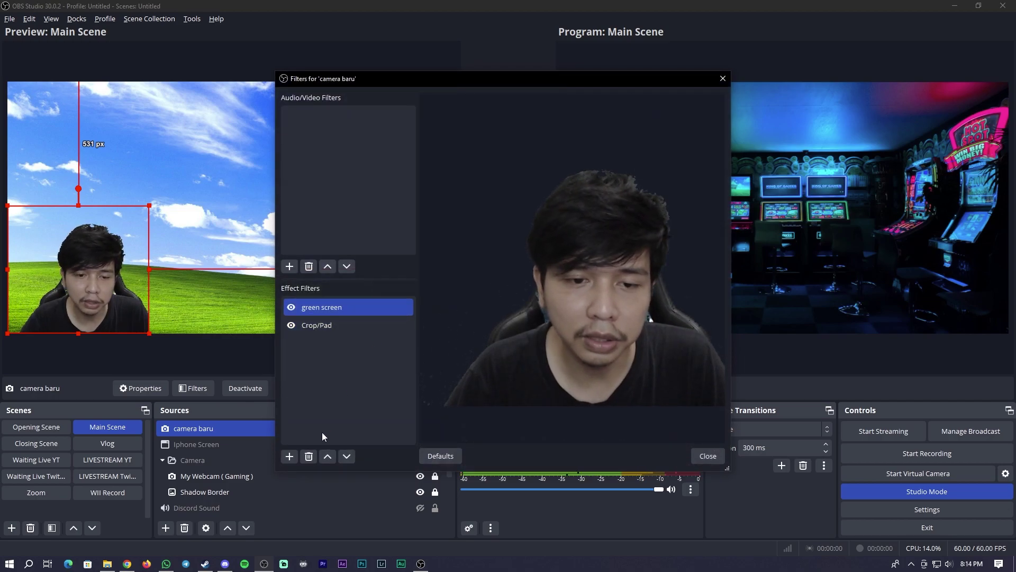
{"action": "left_click", "coordinate": [291, 455]}
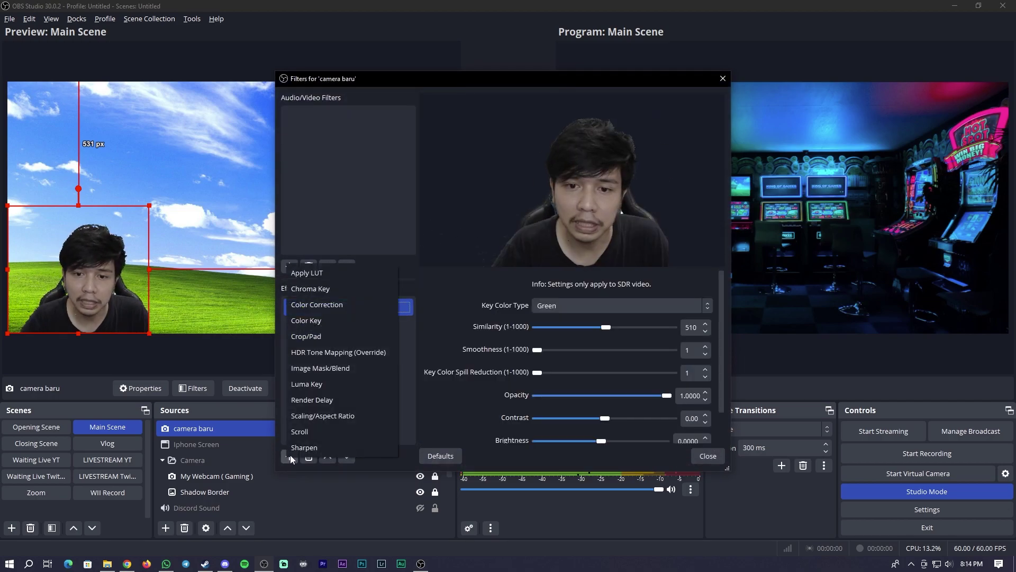
{"action": "left_click", "coordinate": [339, 305]}
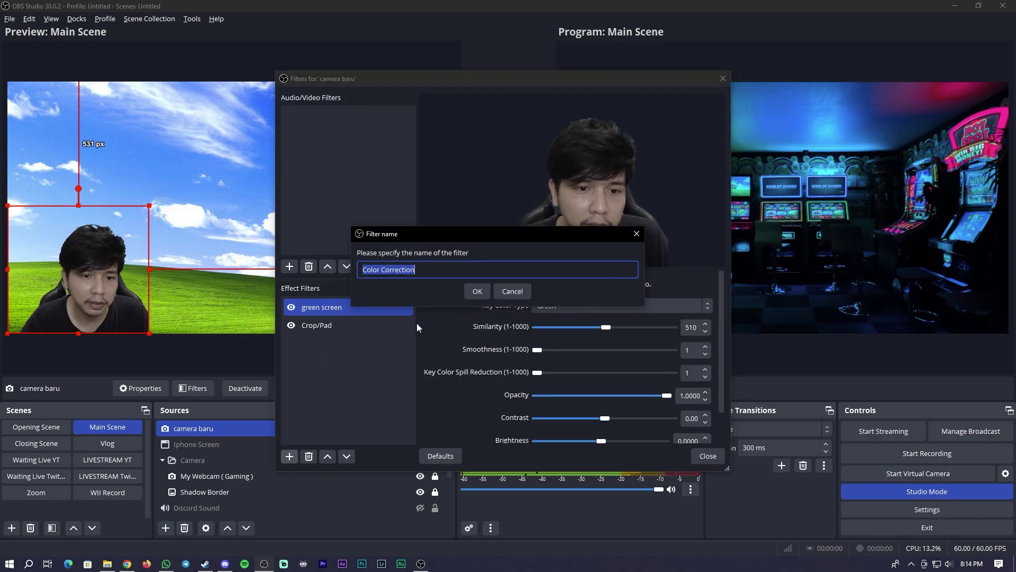
{"action": "left_click", "coordinate": [472, 296]}
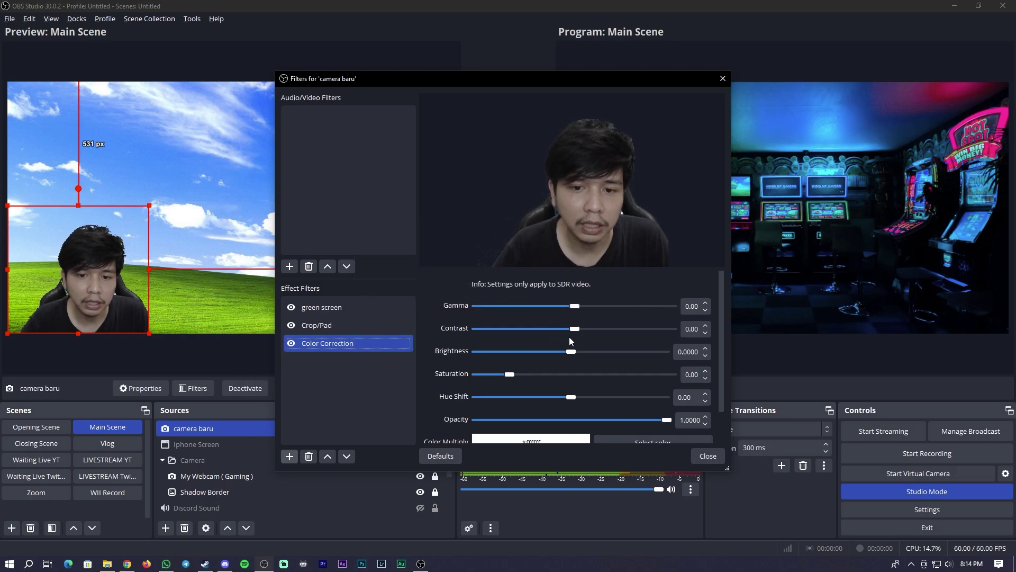
Set the Color Correction filter's Brightness to -0.0028, Contrast to -0.40 and Saturation to 0.56, and close the filters.
{"action": "left_click_drag", "start_coordinate": [569, 353], "coordinate": [572, 357]}
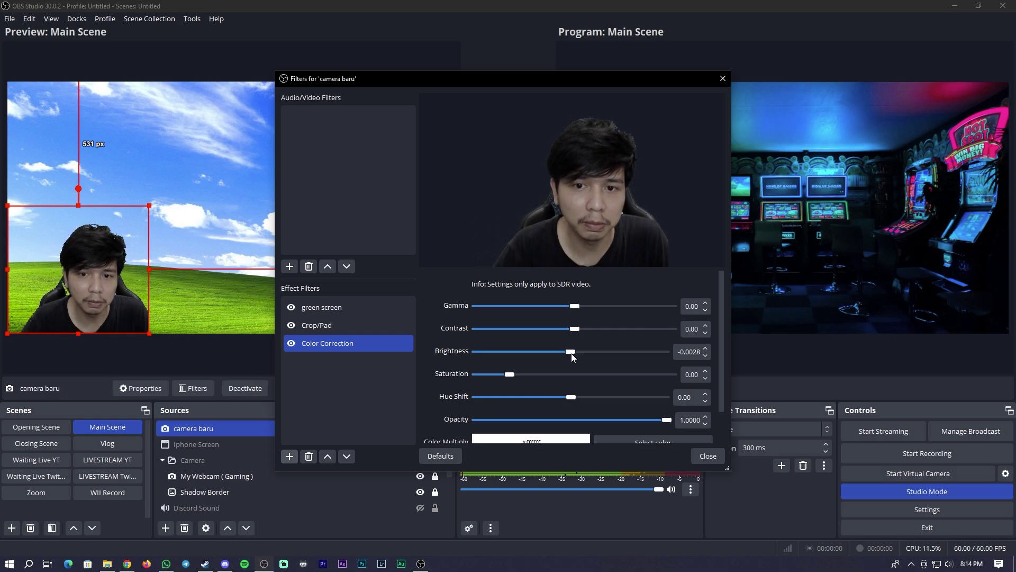
{"action": "left_click_drag", "start_coordinate": [571, 353], "coordinate": [567, 329]}
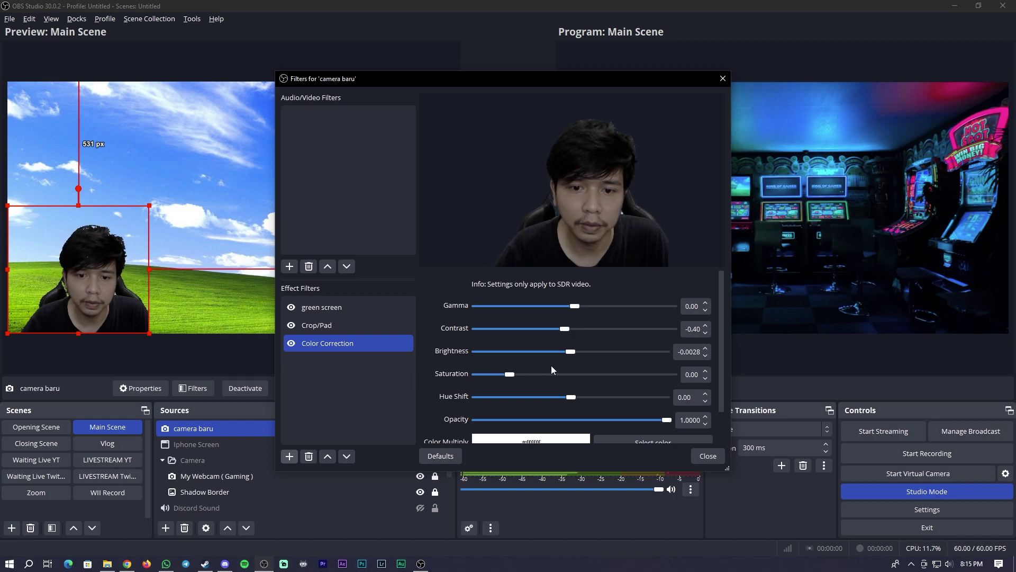
{"action": "mouse_move", "coordinate": [510, 374]}
{"action": "left_mouse_down"}
{"action": "mouse_move", "coordinate": [578, 375]}
{"action": "mouse_move", "coordinate": [529, 379]}
{"action": "left_mouse_up"}
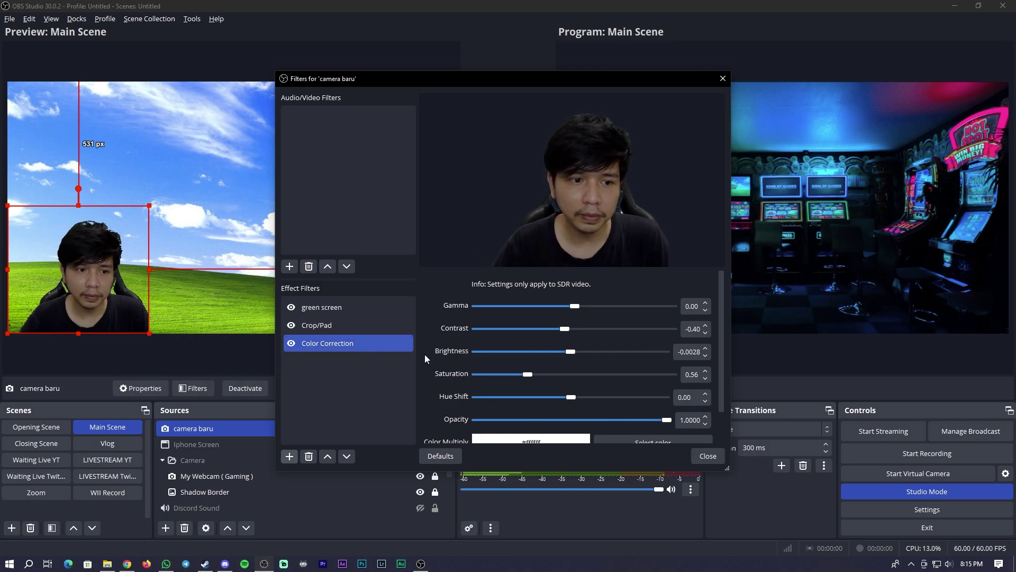
{"action": "left_click", "coordinate": [708, 456]}
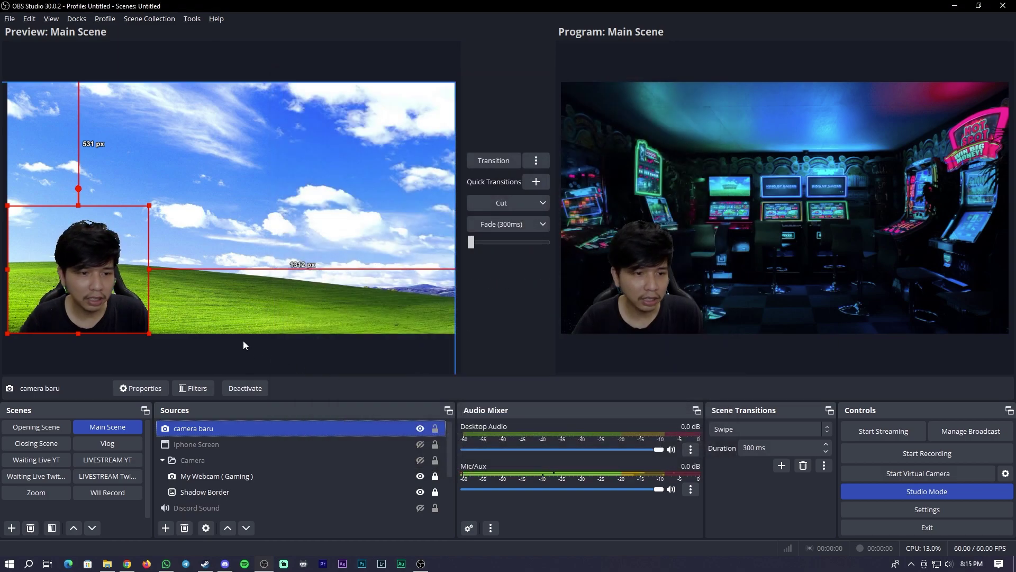